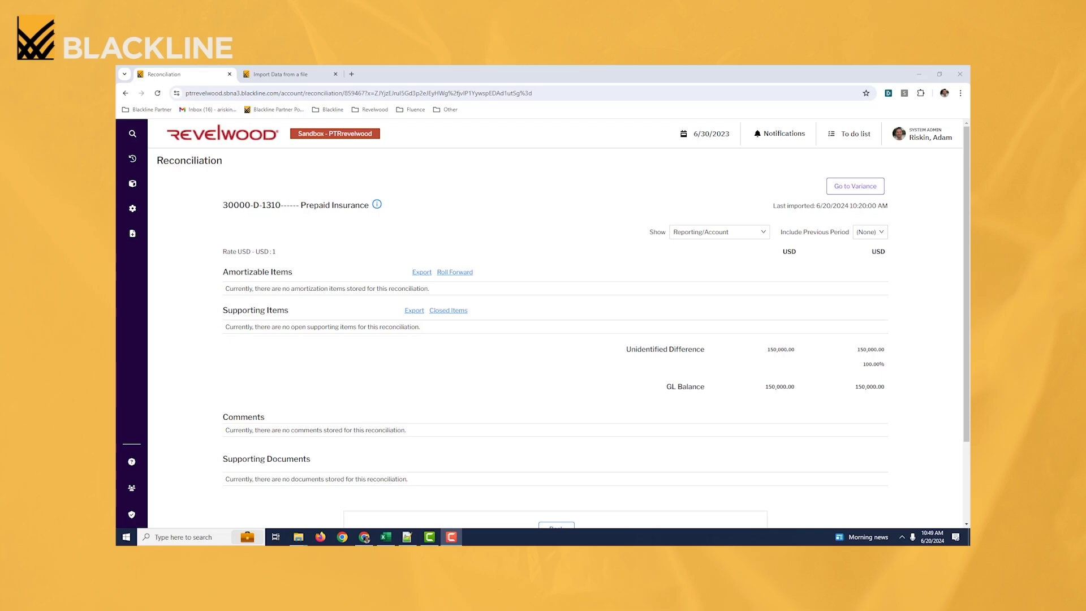
- Switch to the amortization schedule workbook in Excel and examine row 4's open date, entity, account and Item ID formula
key("alt+Tab")
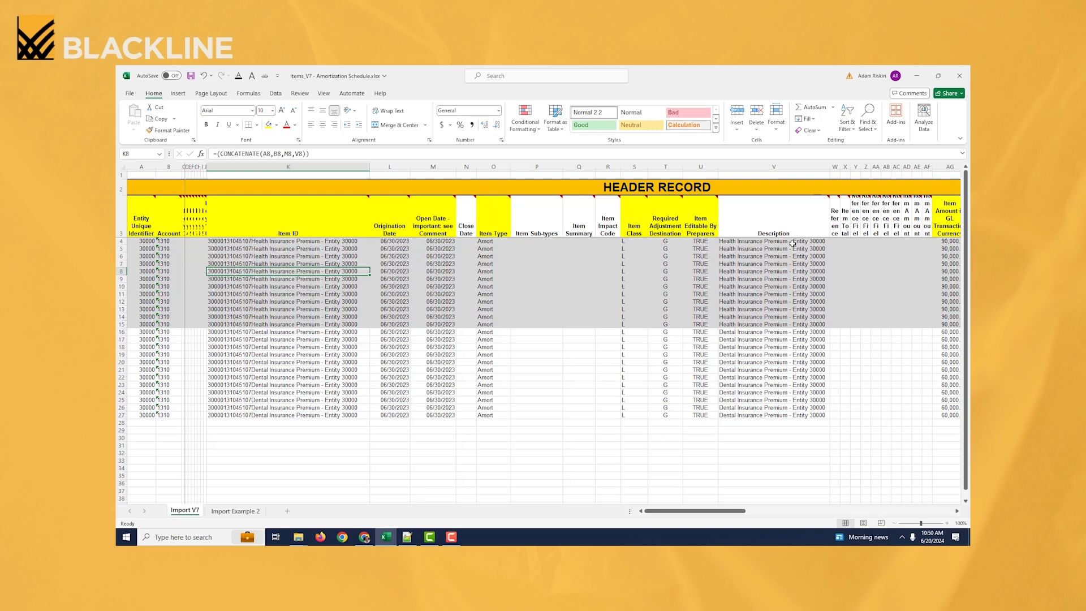
left_click(425, 240)
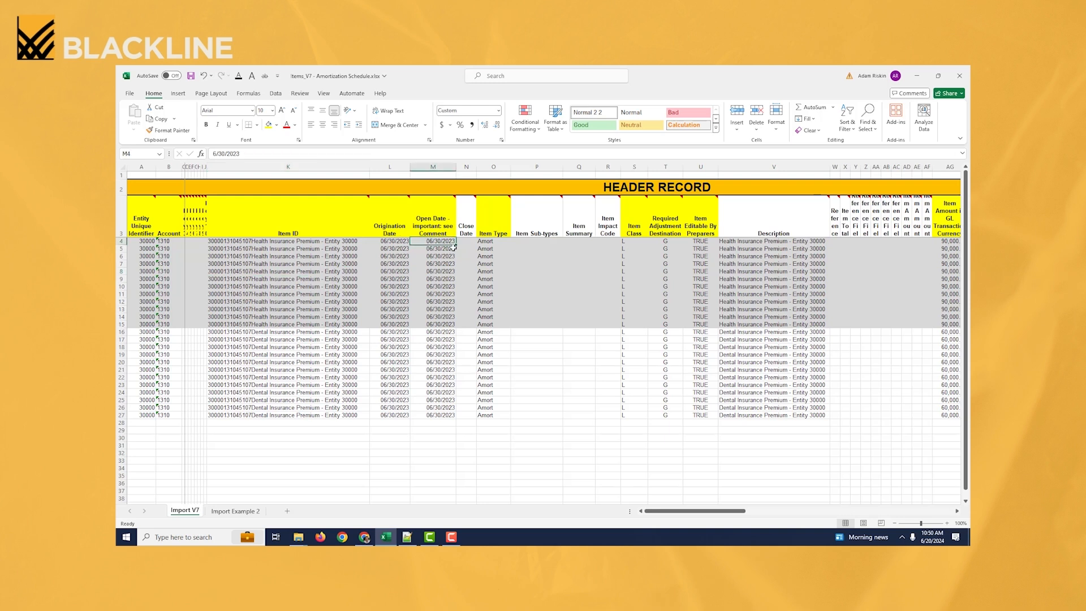
left_click(148, 241)
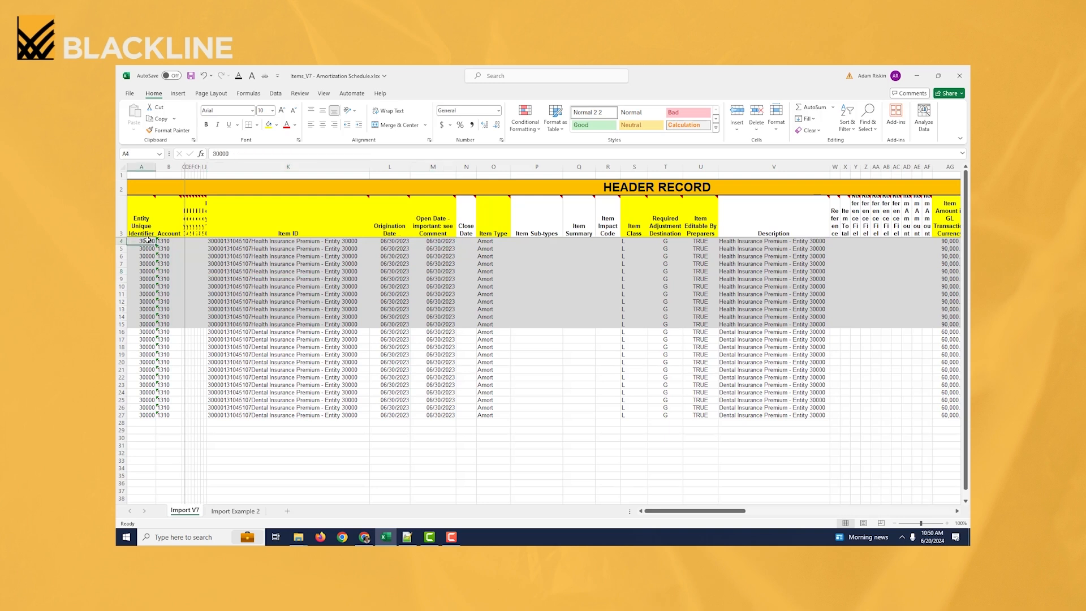
left_click(171, 241)
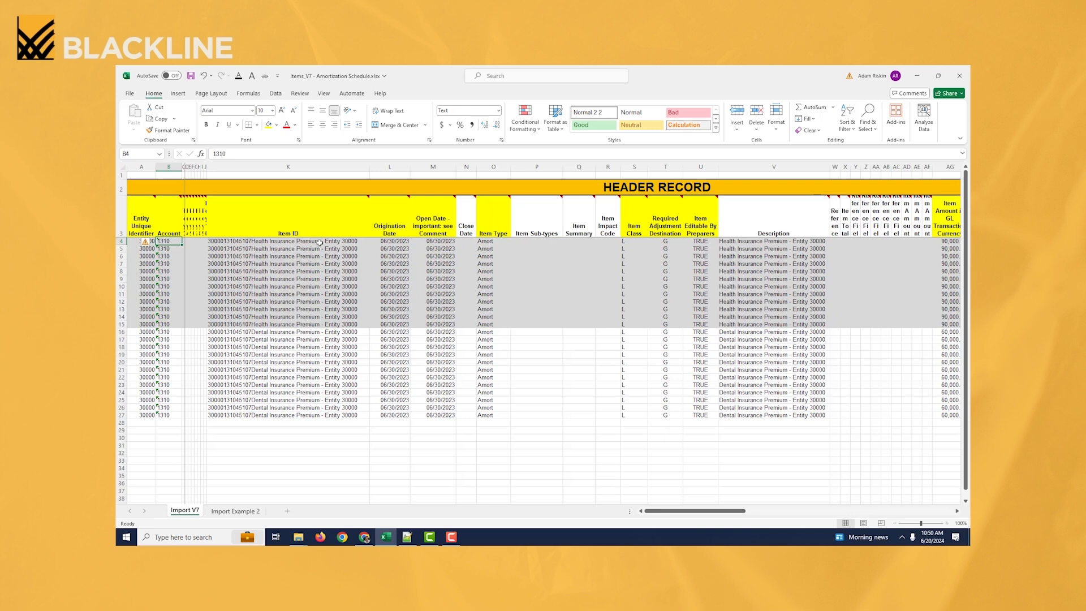
mouse_move(321, 241)
left_mouse_down()
mouse_move(324, 321)
mouse_move(325, 243)
left_mouse_up()
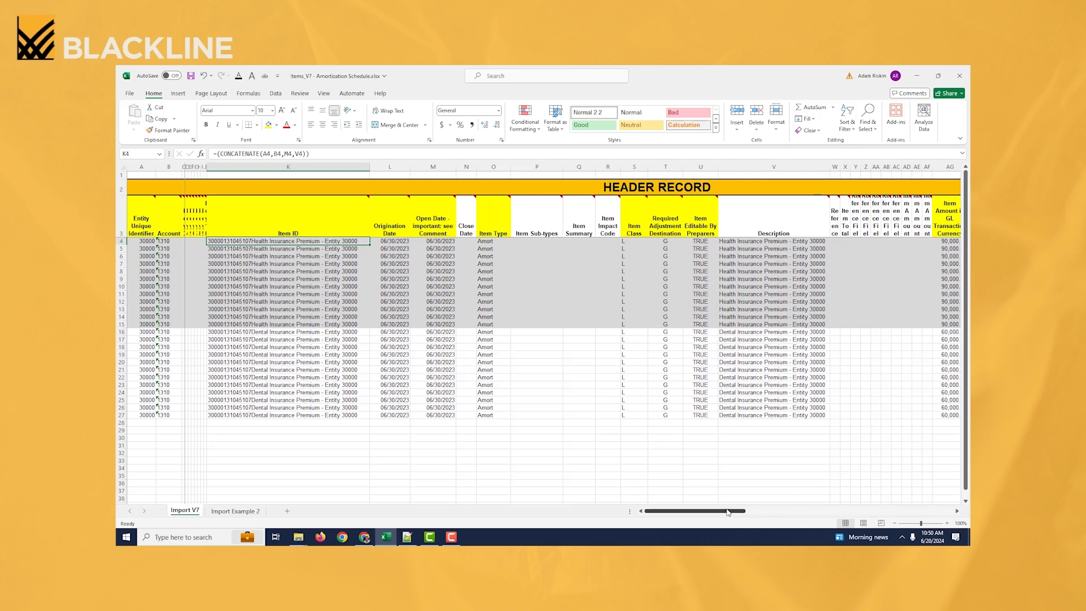
- Examine the schedule period dates and schedule transaction amounts of the health insurance rows 4 to 15
left_click_drag(729, 513, 829, 516)
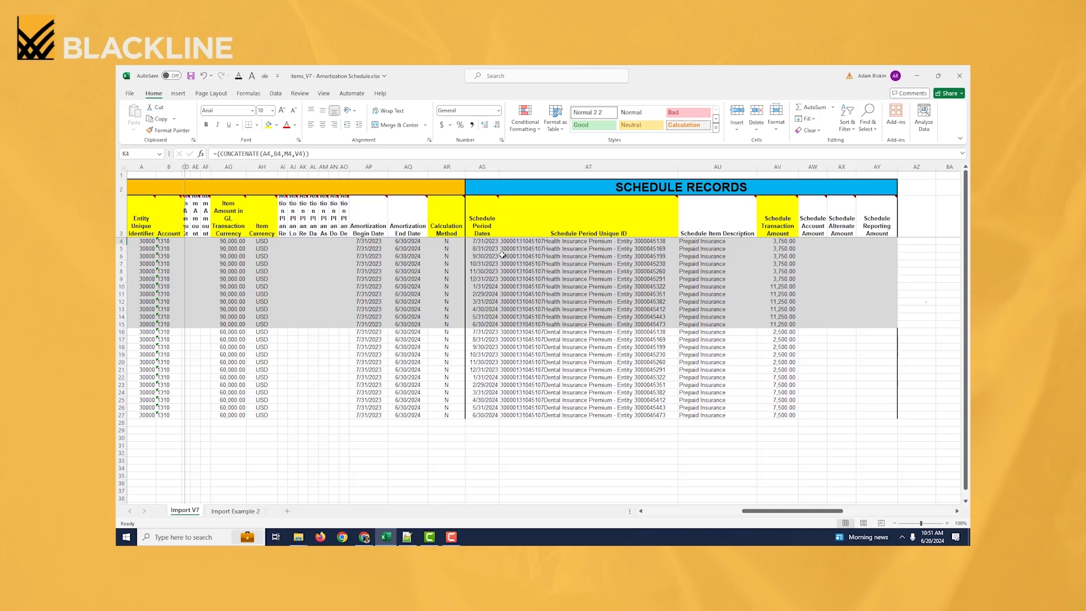
left_click(490, 242)
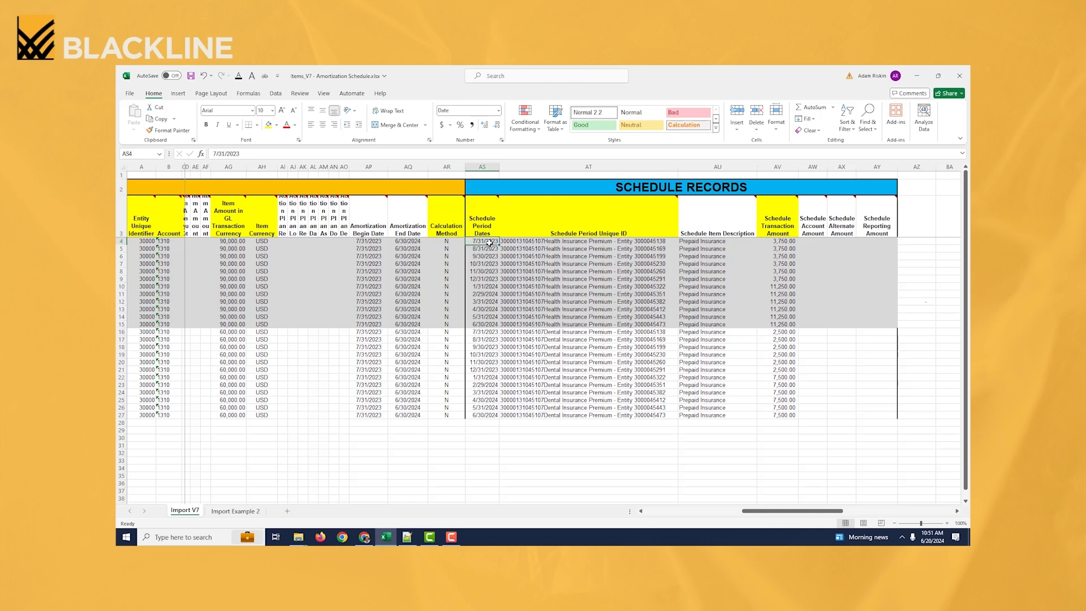
left_click(778, 242)
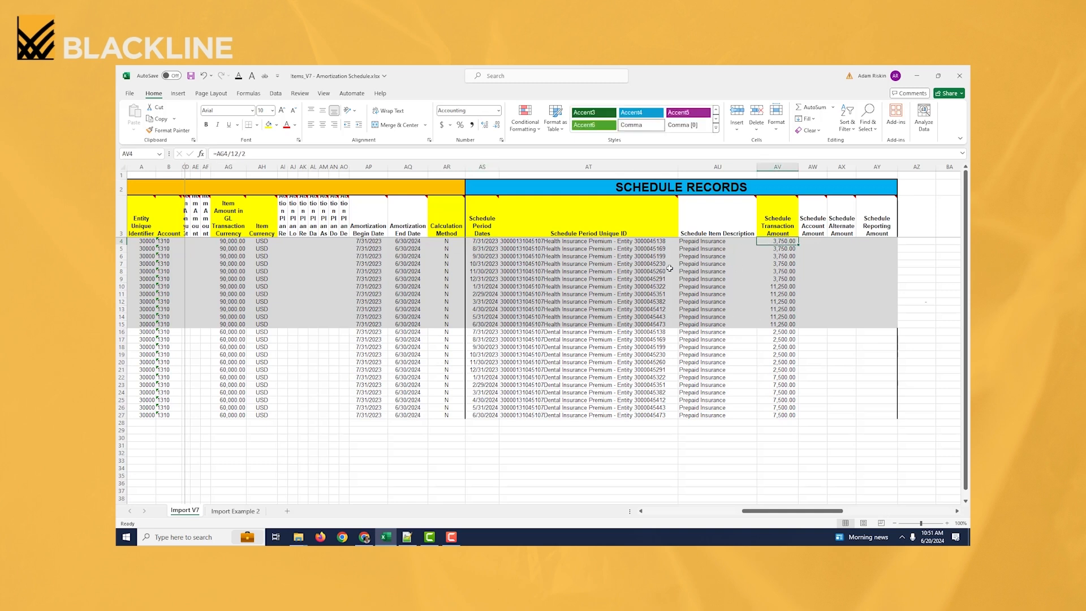
left_click(486, 249)
left_click(763, 250)
left_click_drag(503, 242, 490, 323)
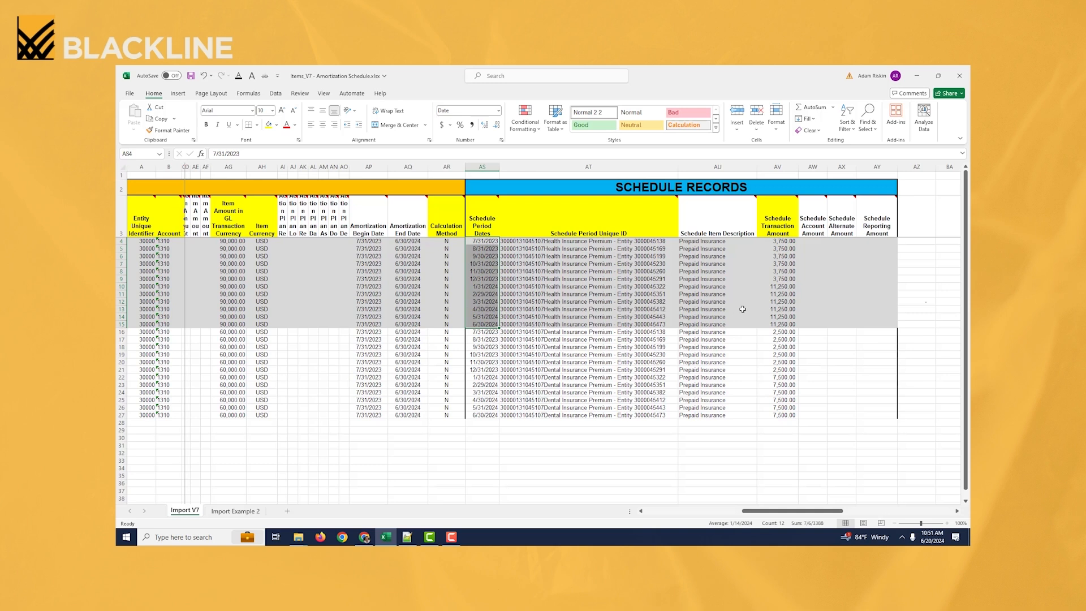
left_click(778, 241)
left_click_drag(778, 245, 781, 324)
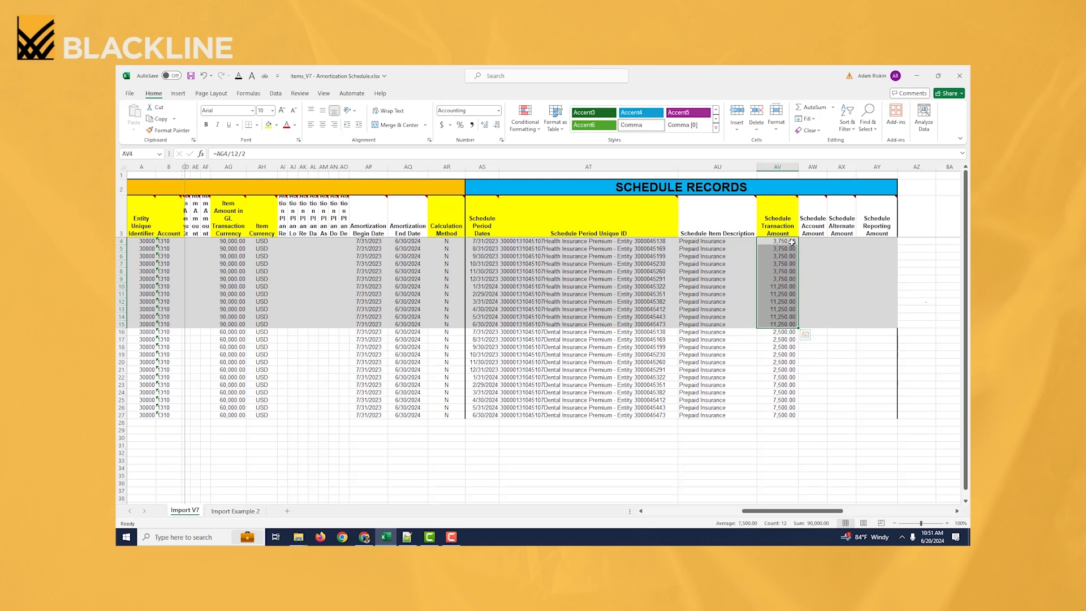
left_click_drag(791, 242, 791, 279)
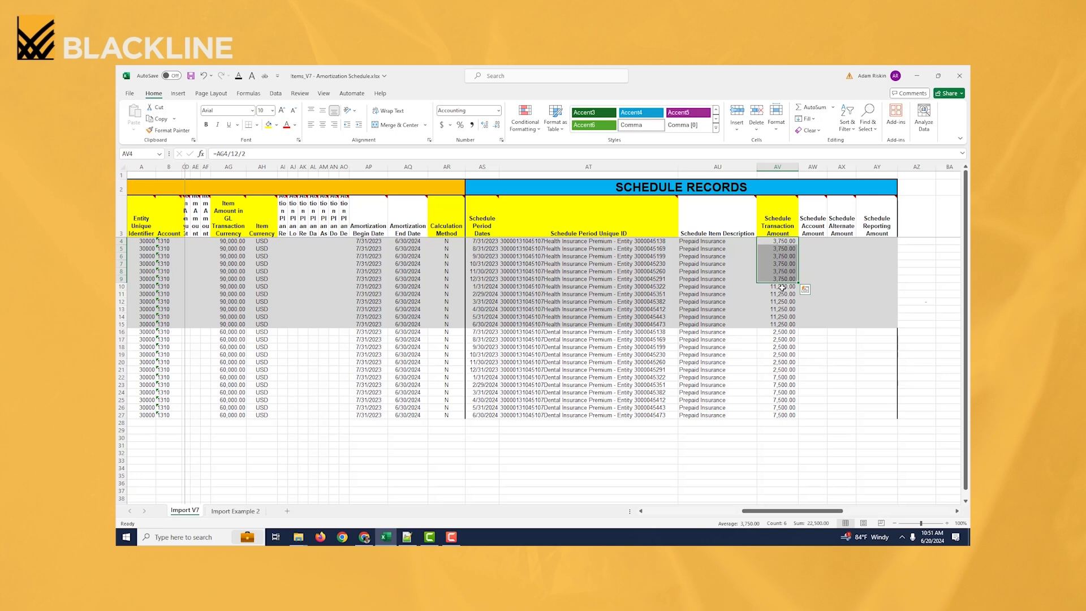
left_click_drag(781, 287, 781, 325)
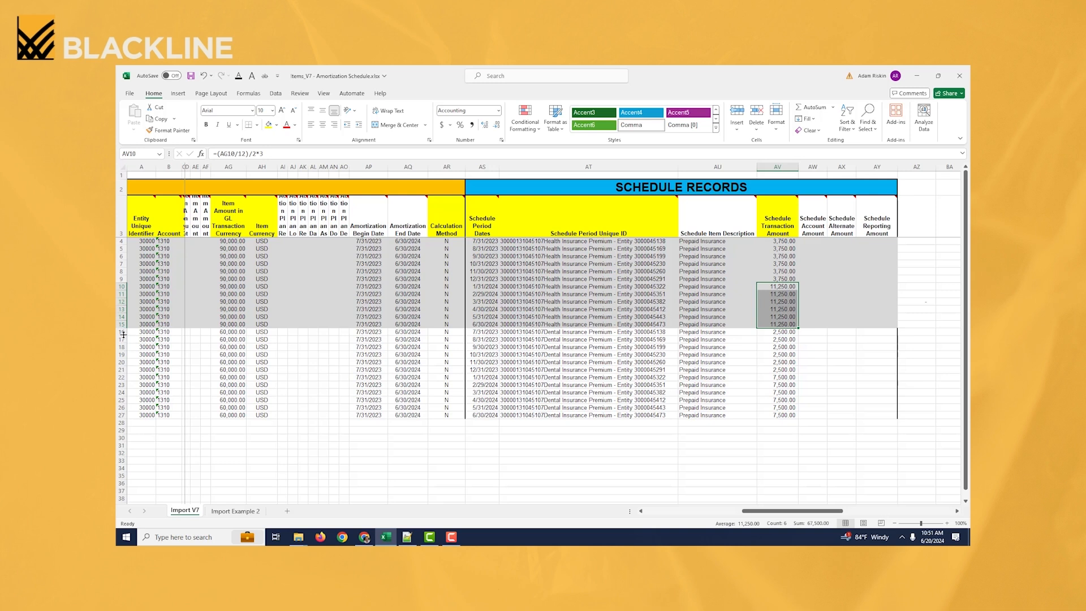
- Review the dental insurance rows 16 to 27 across the schedule and header records
left_click_drag(120, 332, 129, 416)
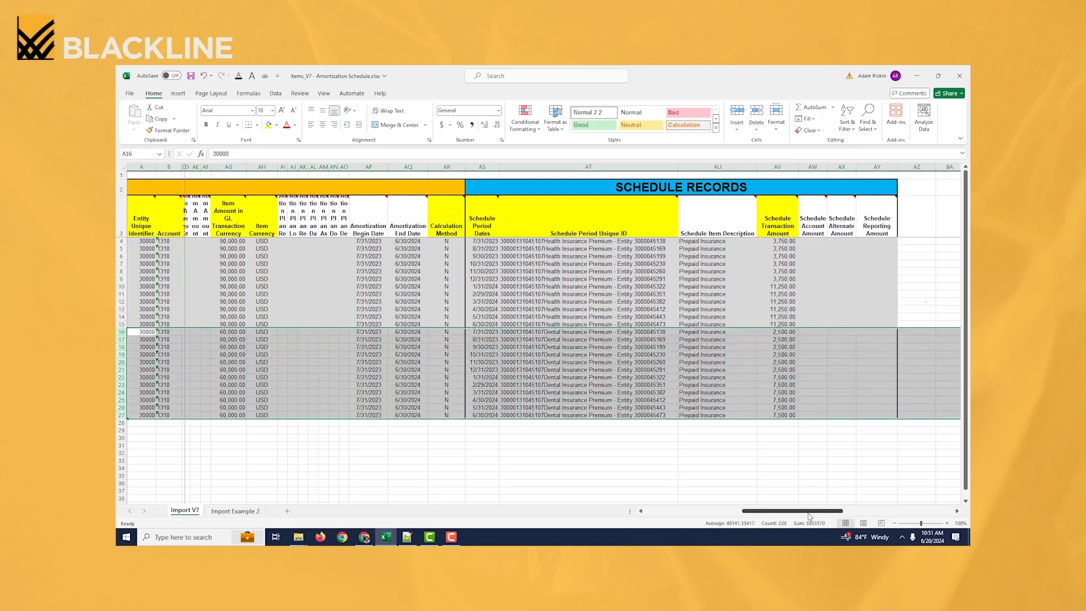
left_click_drag(809, 513, 808, 513)
left_click_drag(810, 516, 738, 519)
left_click(794, 446)
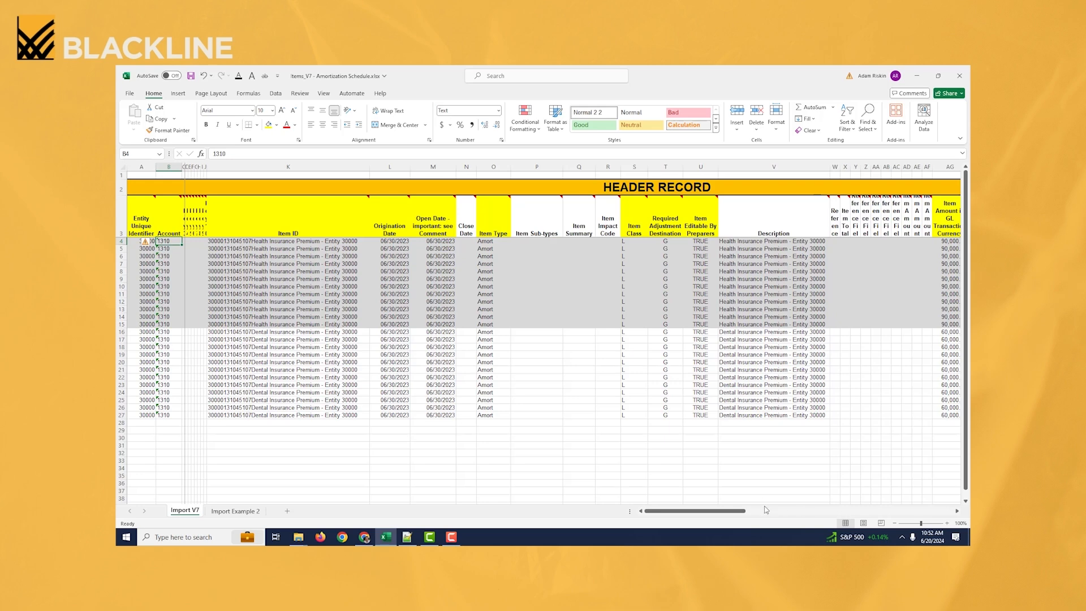
- Compare the health insurance rows' schedule transaction amounts with their item amounts, and read the Calculation Method guidance and values
left_click_drag(733, 513, 815, 525)
mouse_move(915, 237)
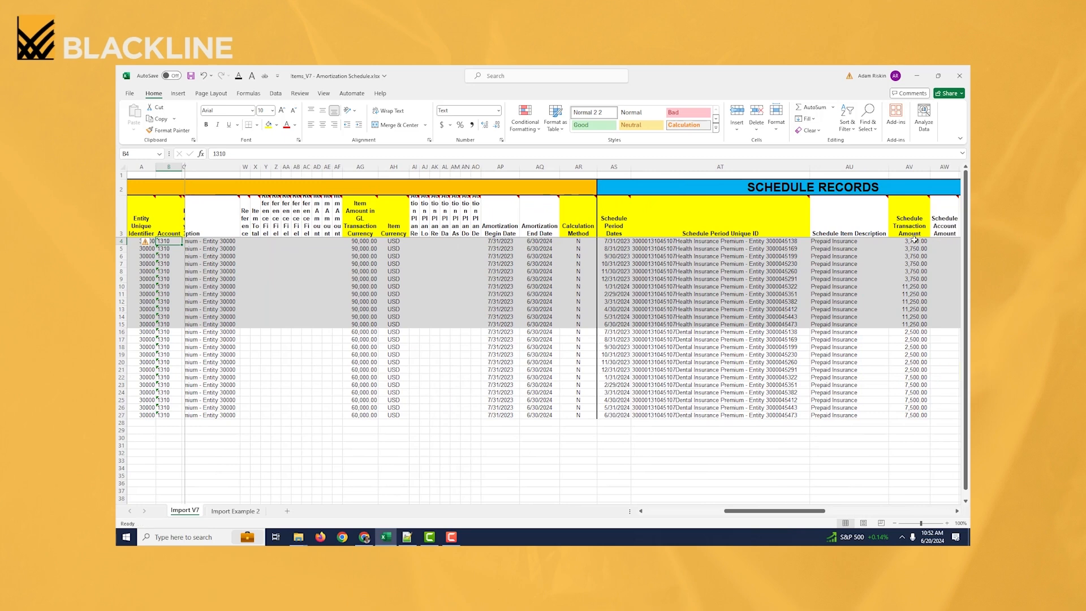
mouse_move(913, 241)
left_mouse_down()
mouse_move(962, 249)
mouse_move(899, 256)
left_mouse_up()
left_click_drag(825, 262, 832, 321)
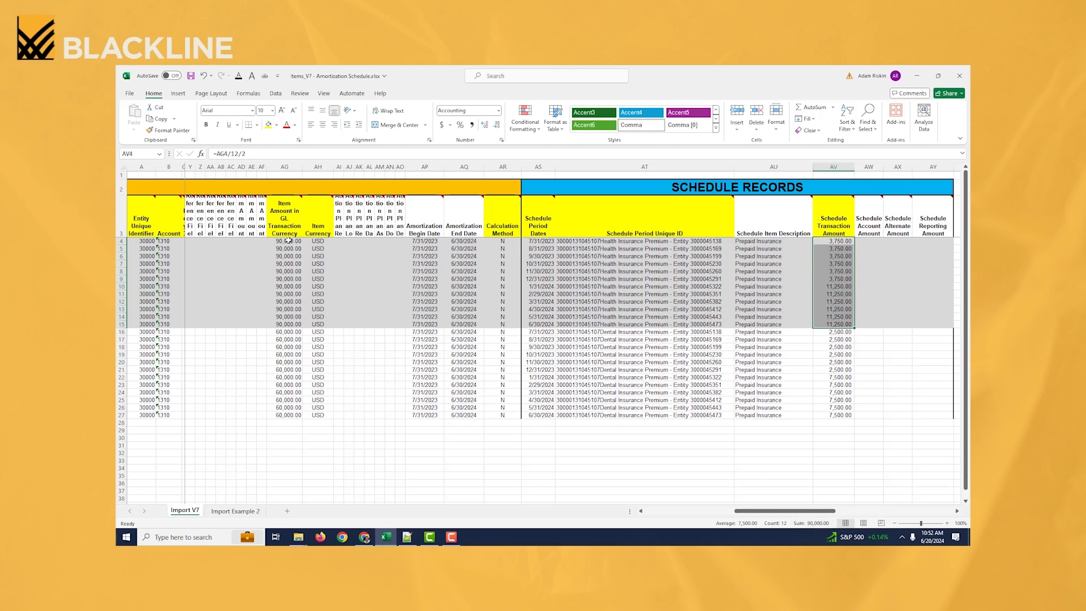
left_click_drag(288, 240, 290, 321)
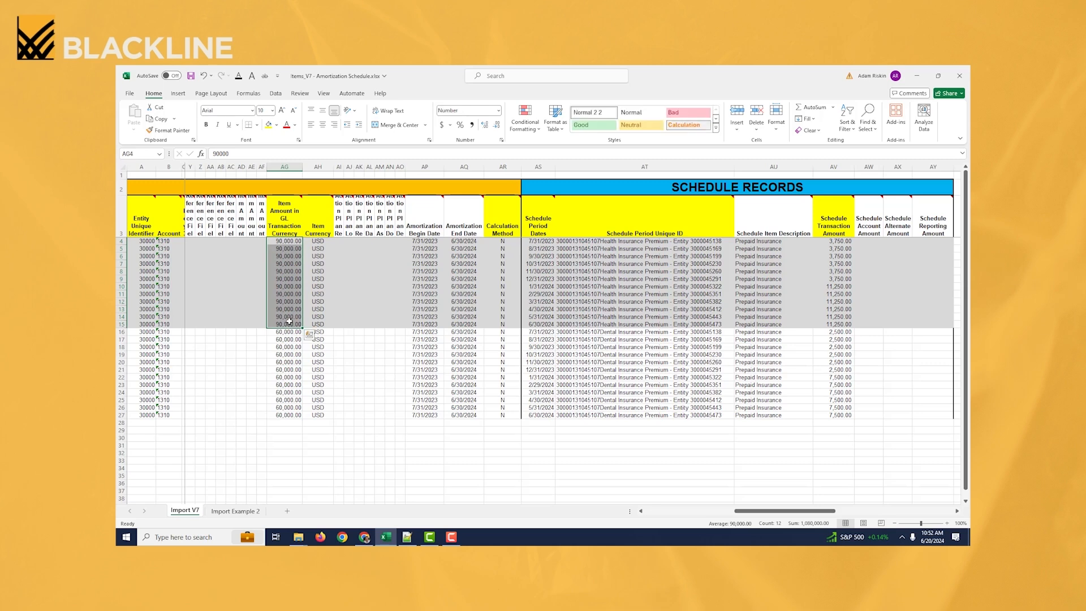
mouse_move(508, 229)
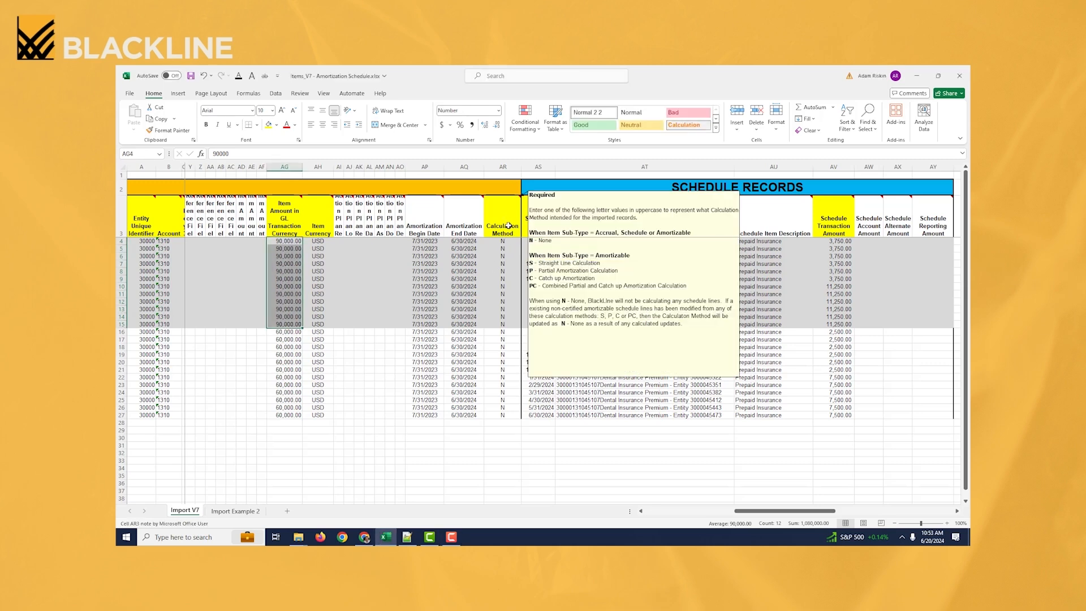
left_click_drag(502, 241, 502, 324)
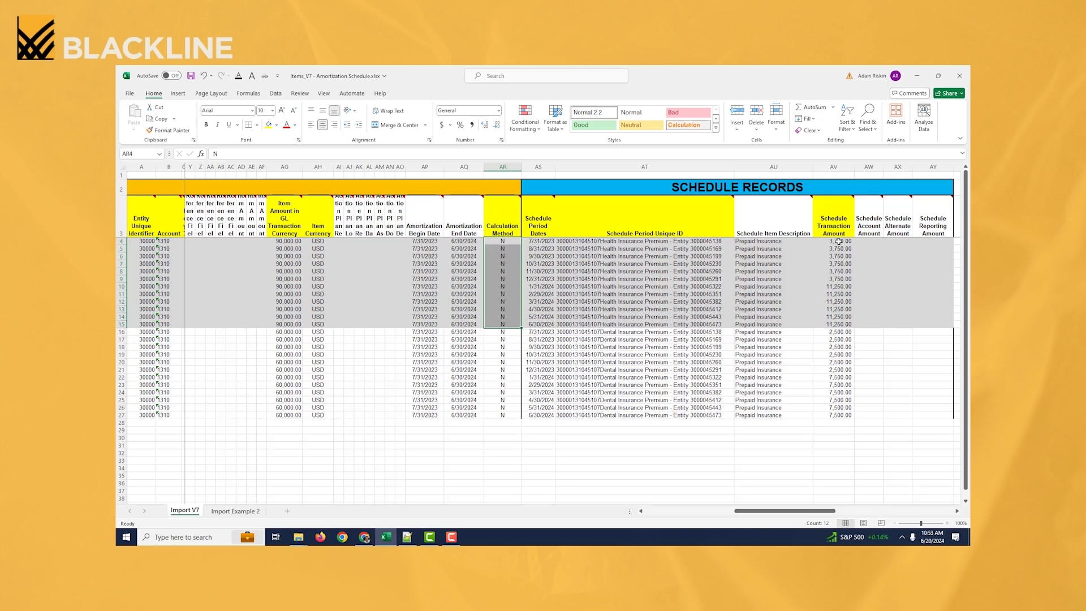
left_click_drag(838, 241, 841, 322)
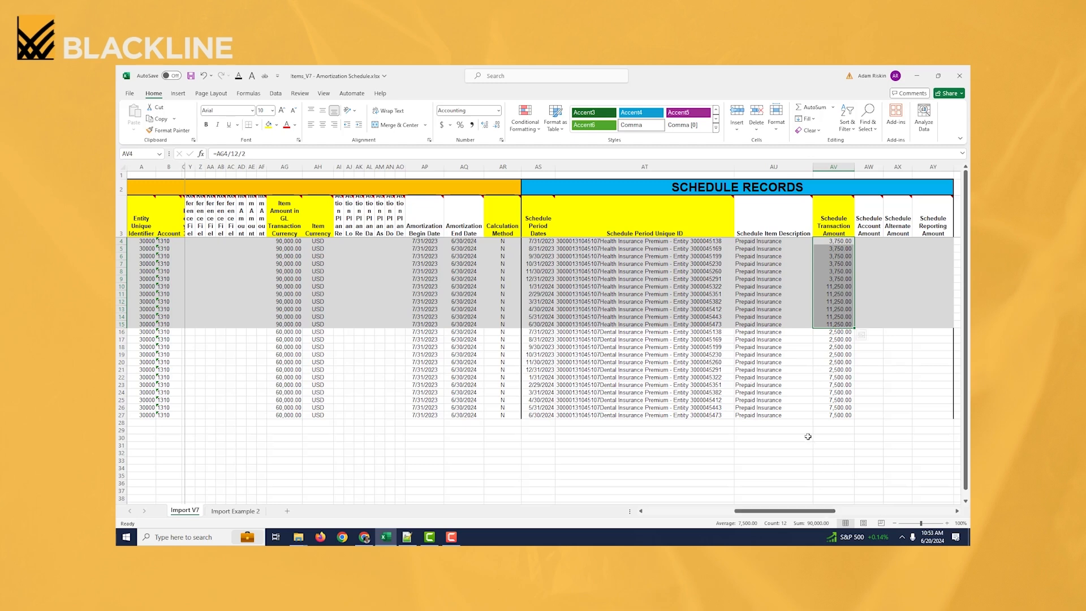
- Copy all health and dental insurance data rows, cells A4 to AY27, without the headers
left_click(941, 416)
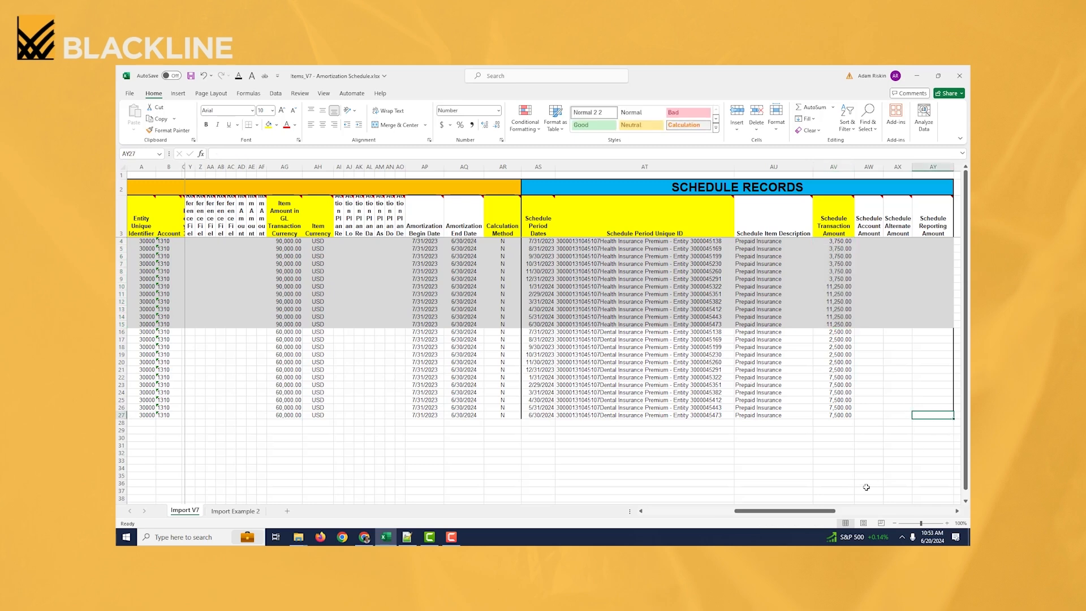
left_click_drag(815, 512, 724, 512)
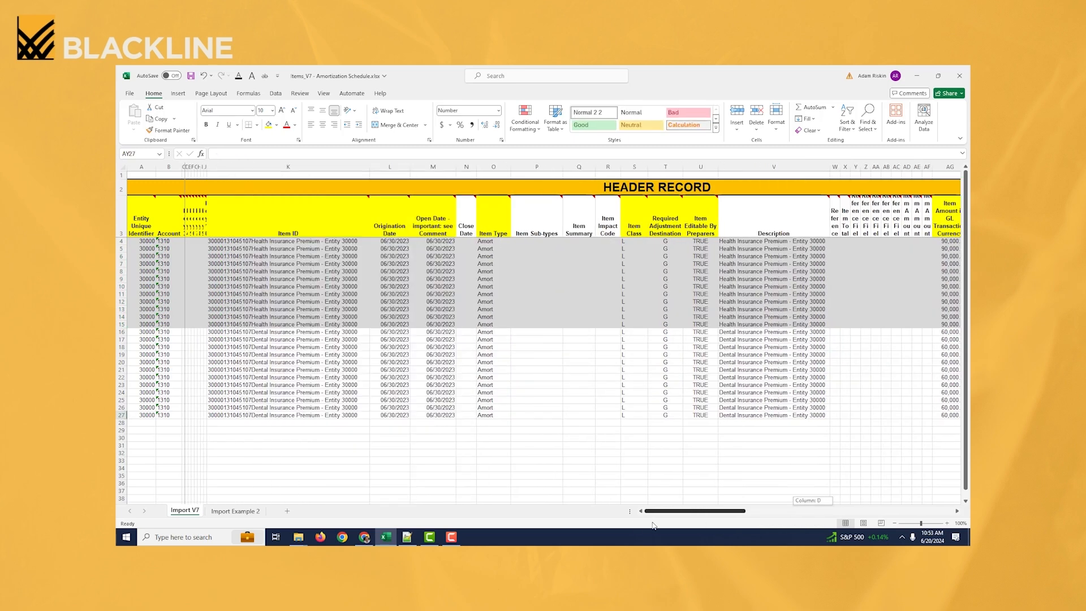
left_click(148, 241, "shift")
key("ctrl+c")
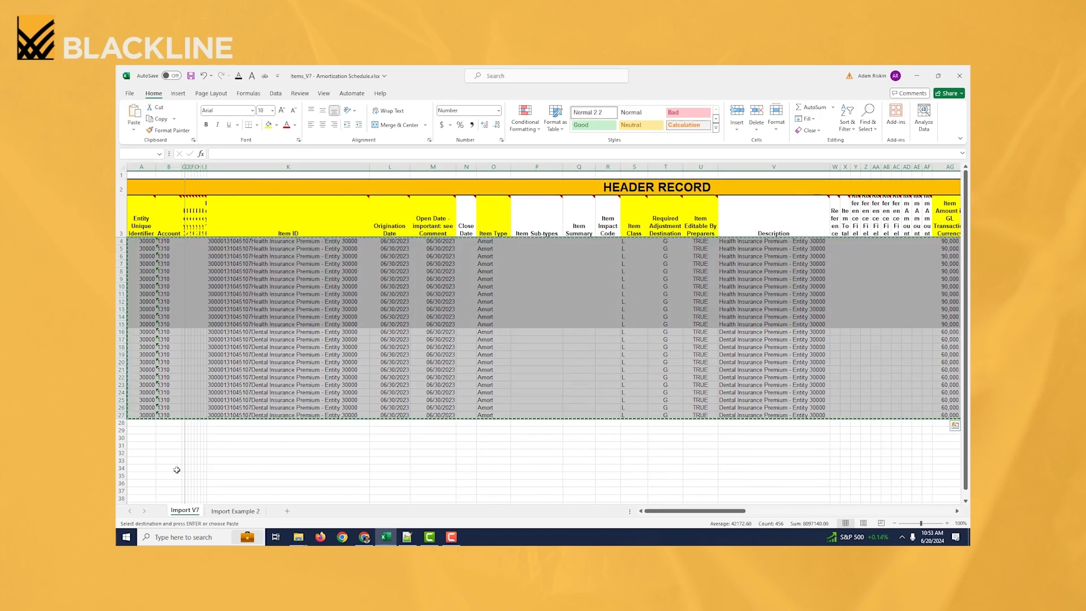
- Open Notepad and paste the copied amortization rows into a blank document
left_click(193, 532)
type("notepad")
key("Return")
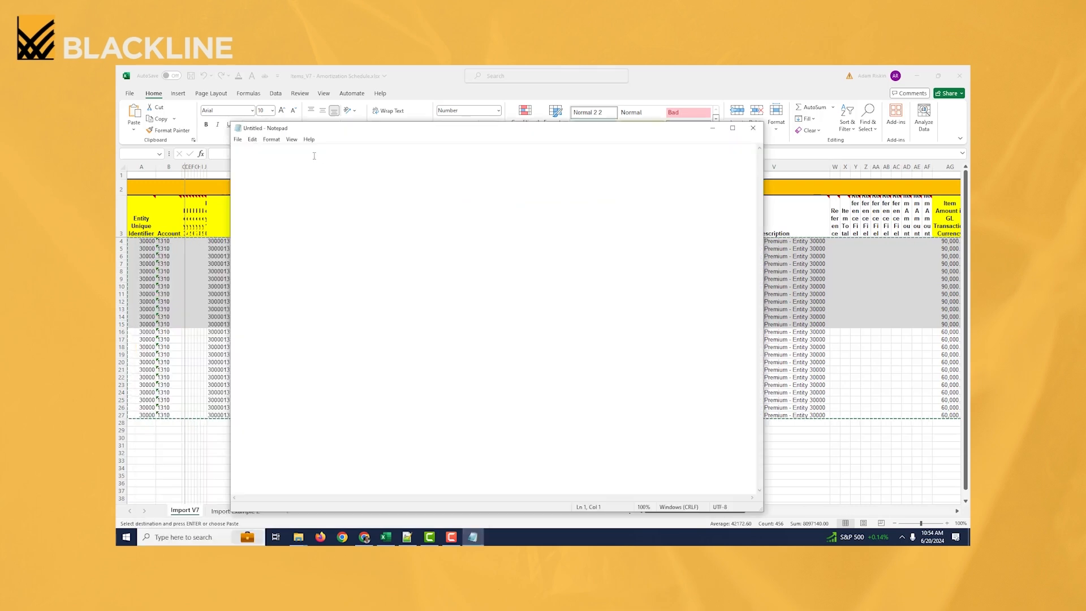
key("ctrl+v")
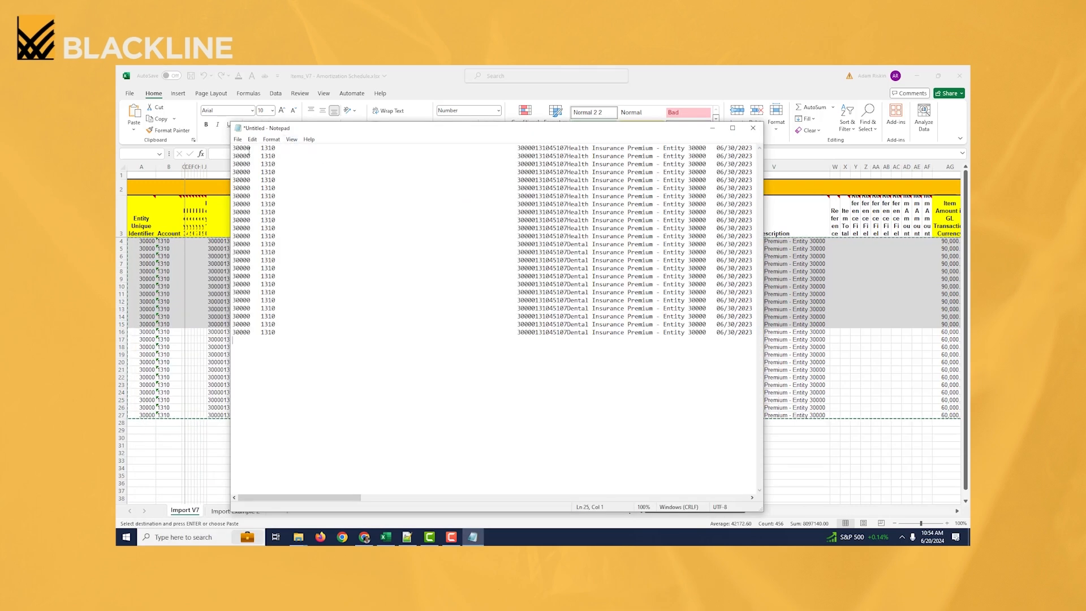
- Save the pasted data as Items V7.txt in the Video Series - 06_18_2024 folder, replacing the existing file
left_click(237, 140)
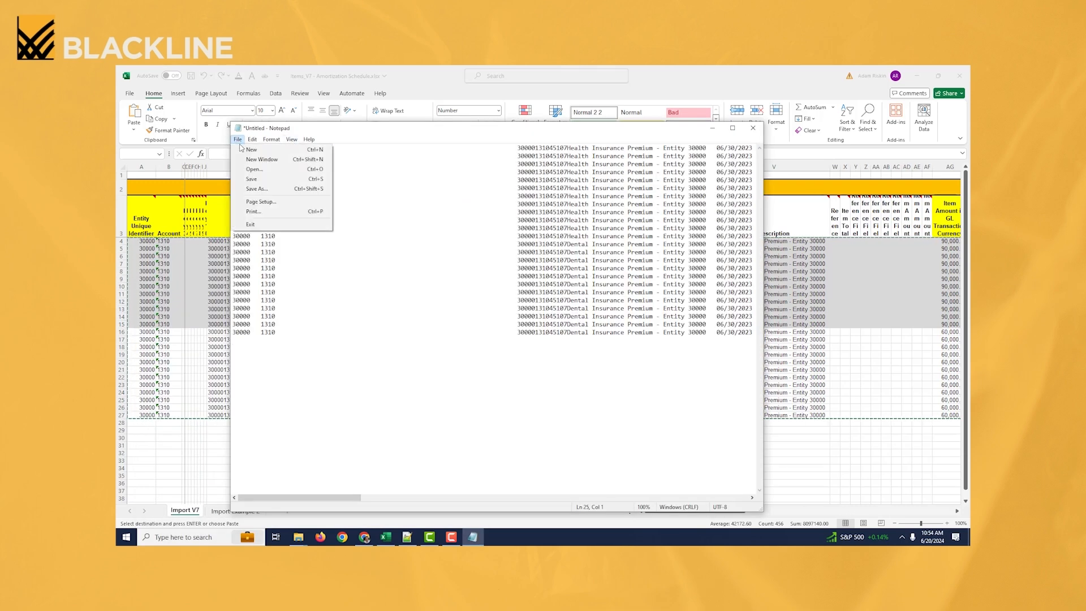
left_click(271, 192)
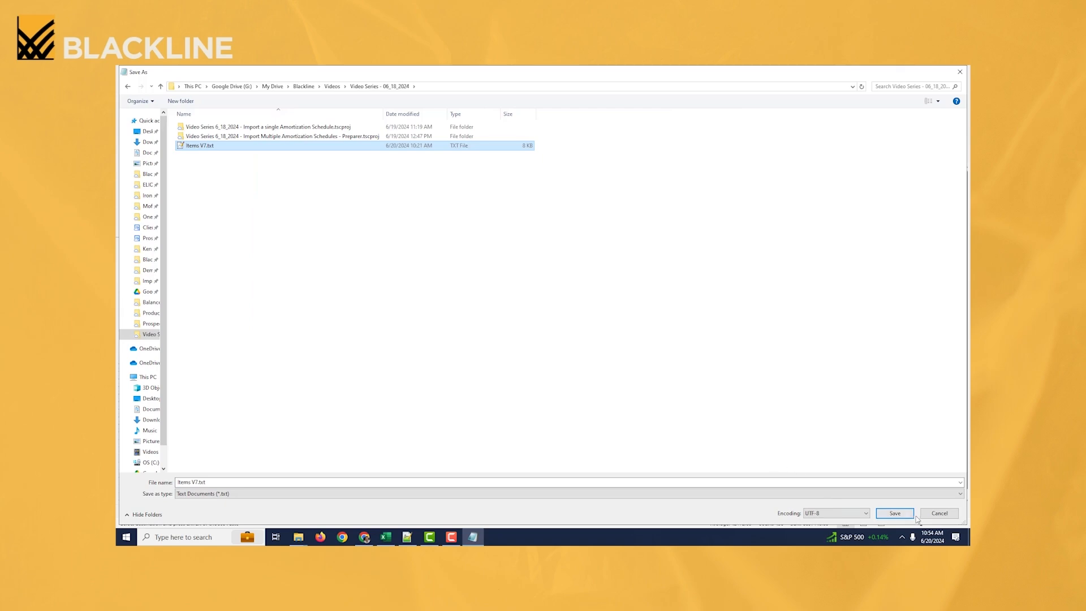
left_click(894, 513)
left_click(563, 301)
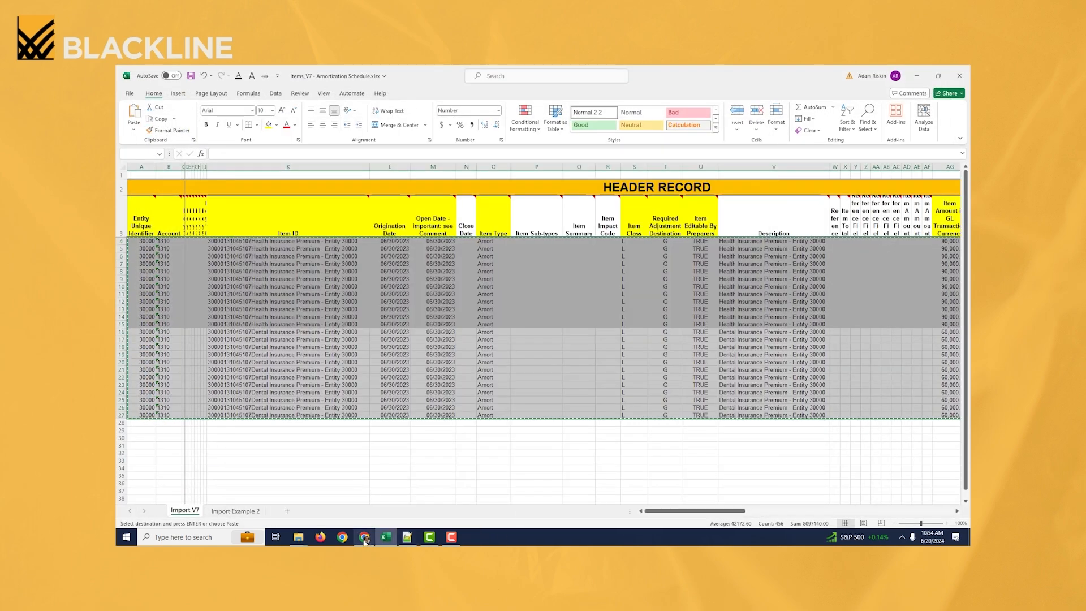
- Switch to BlackLine in Chrome and set the import type on the Import Data from a file page to Items v7
left_click(365, 537)
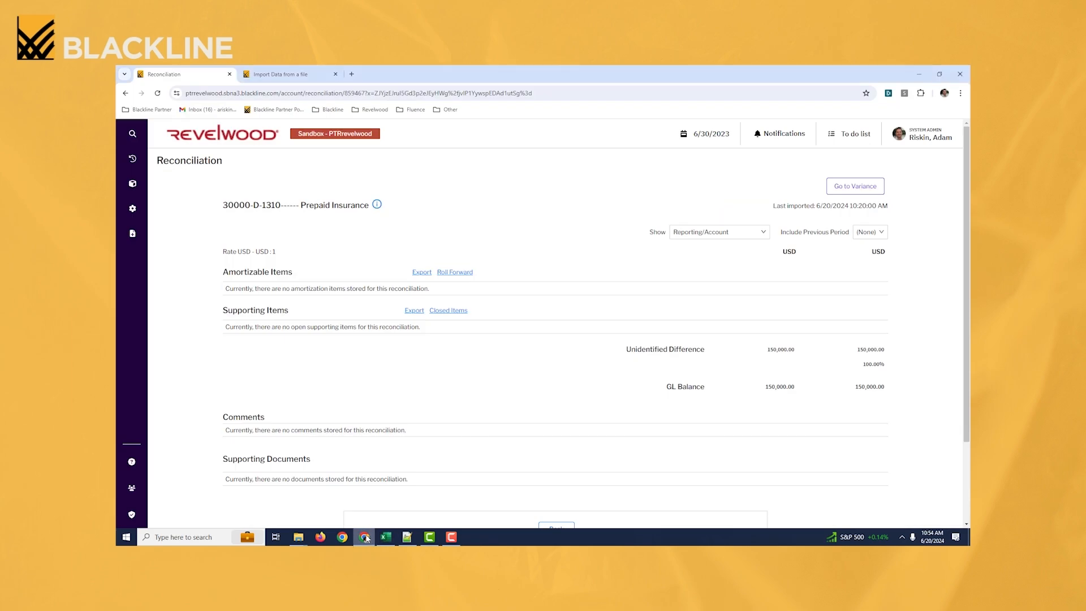
left_click(299, 76)
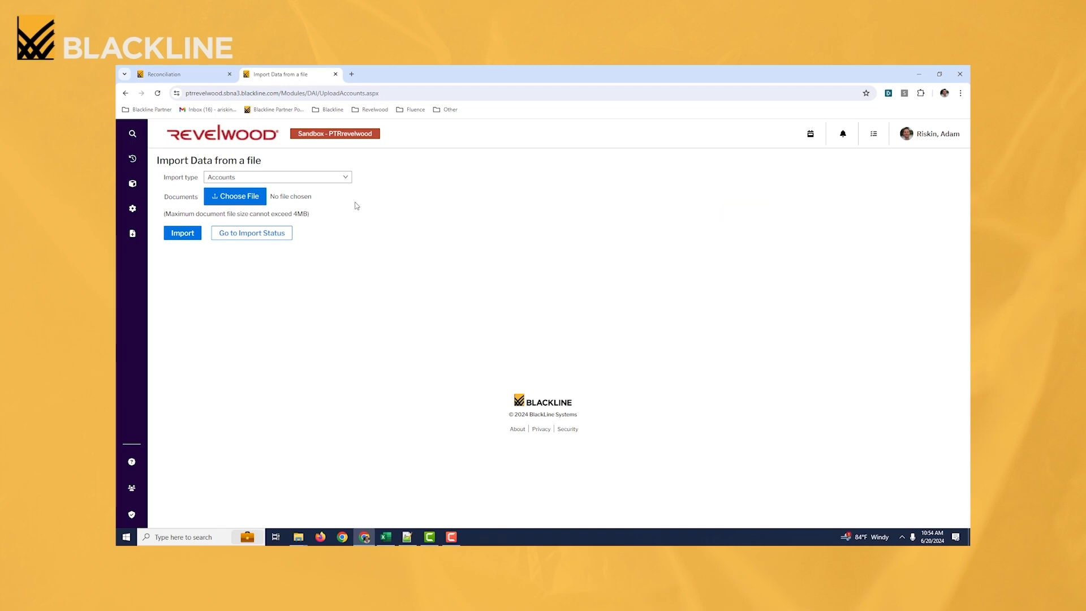
left_click(316, 177)
scroll(306, 302, "down", 3)
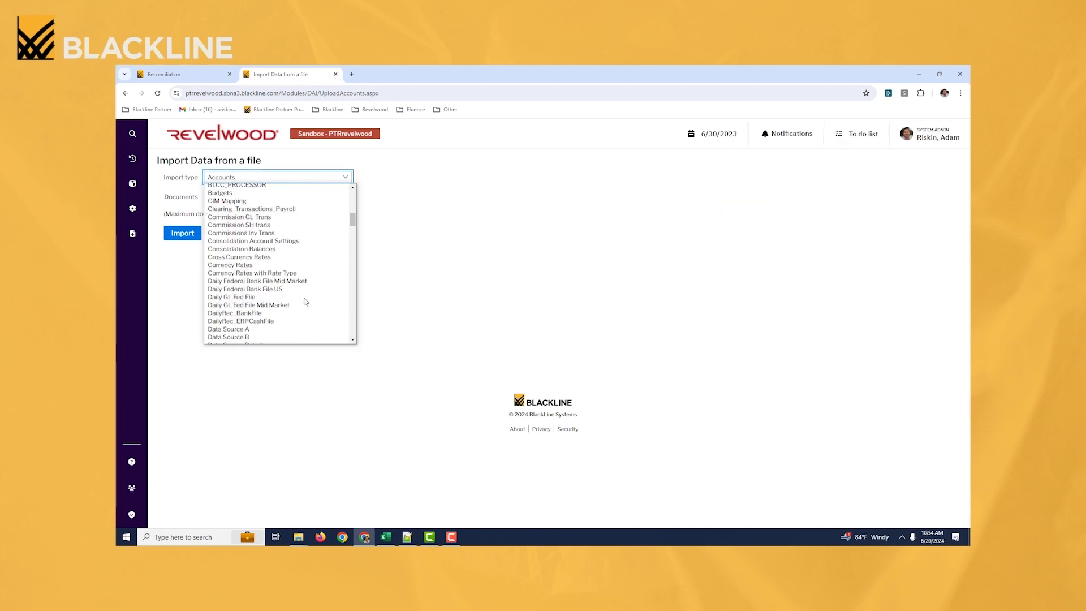
scroll(306, 302, "down", 10)
left_click(259, 306)
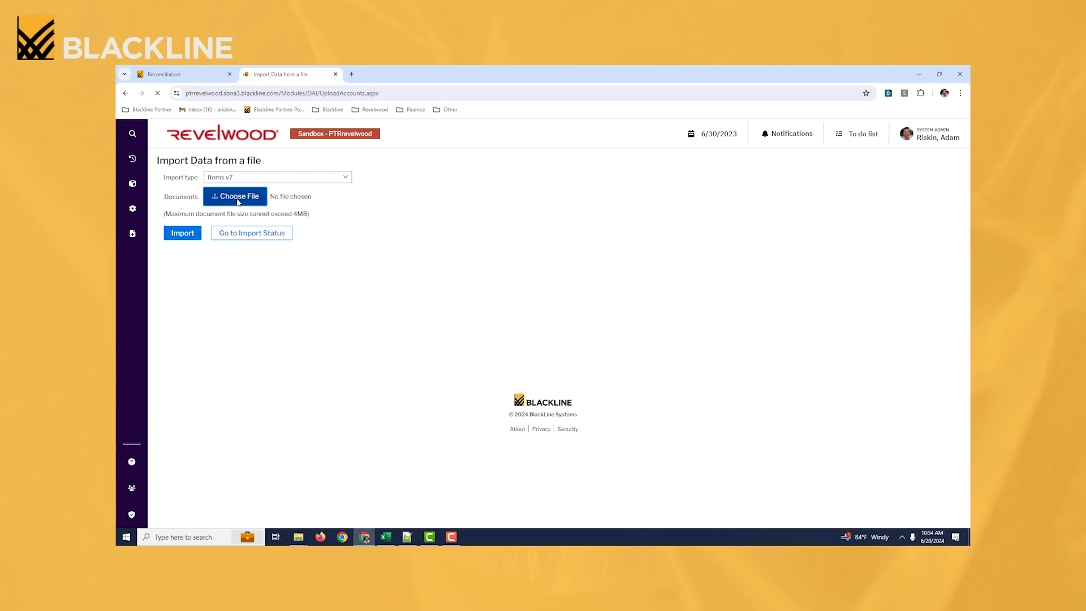
- Choose the saved Items V7.txt file as the import document and run the import
left_click(238, 198)
double_click(362, 166)
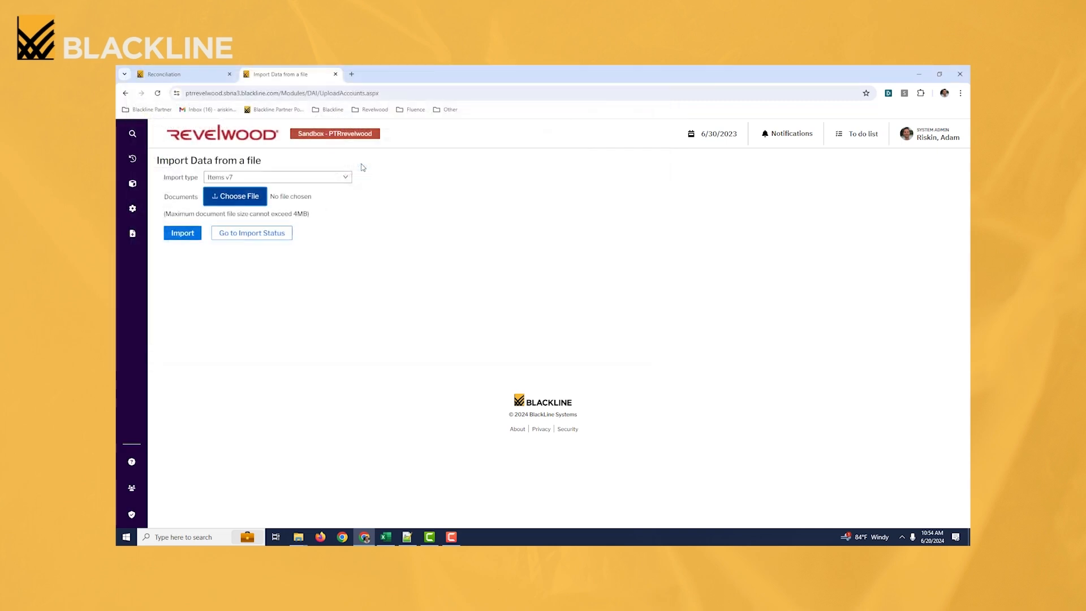
left_click(181, 233)
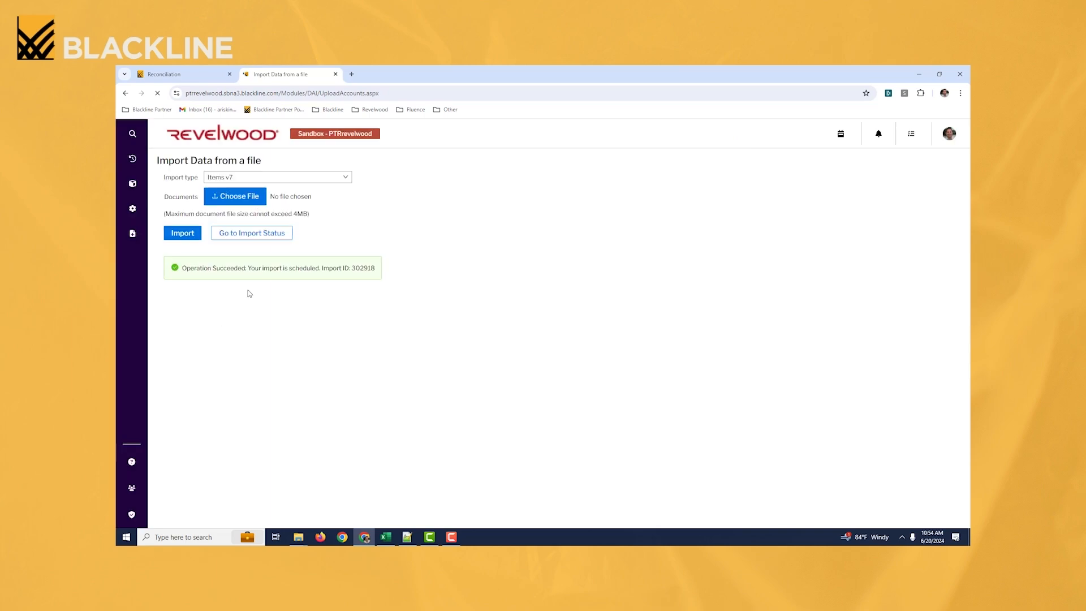
- Return to the Prepaid Insurance reconciliation and reload it
left_click(203, 75)
left_click(385, 94)
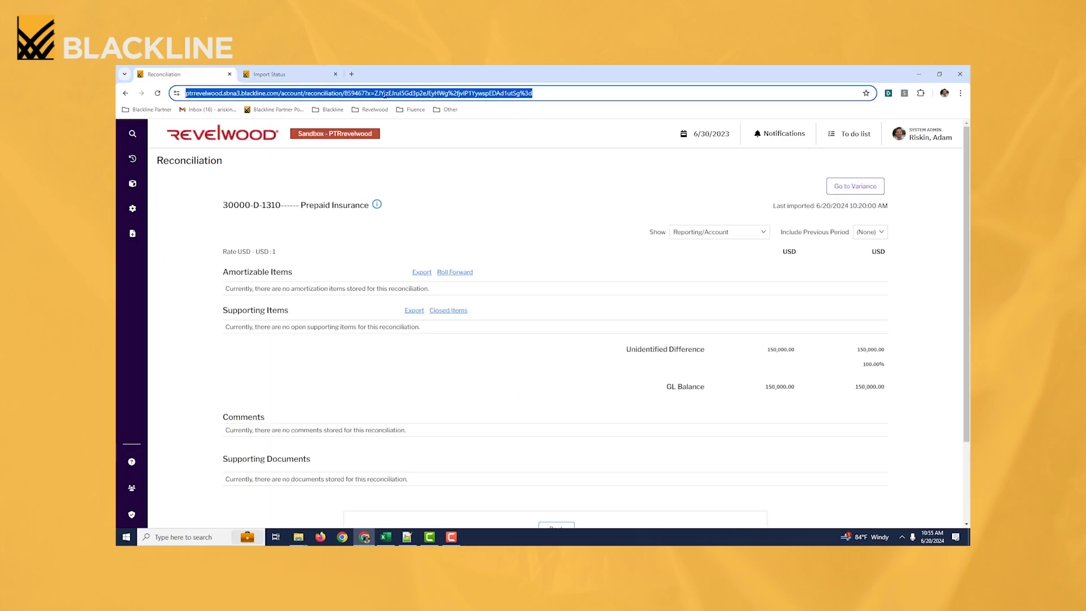
key("Return")
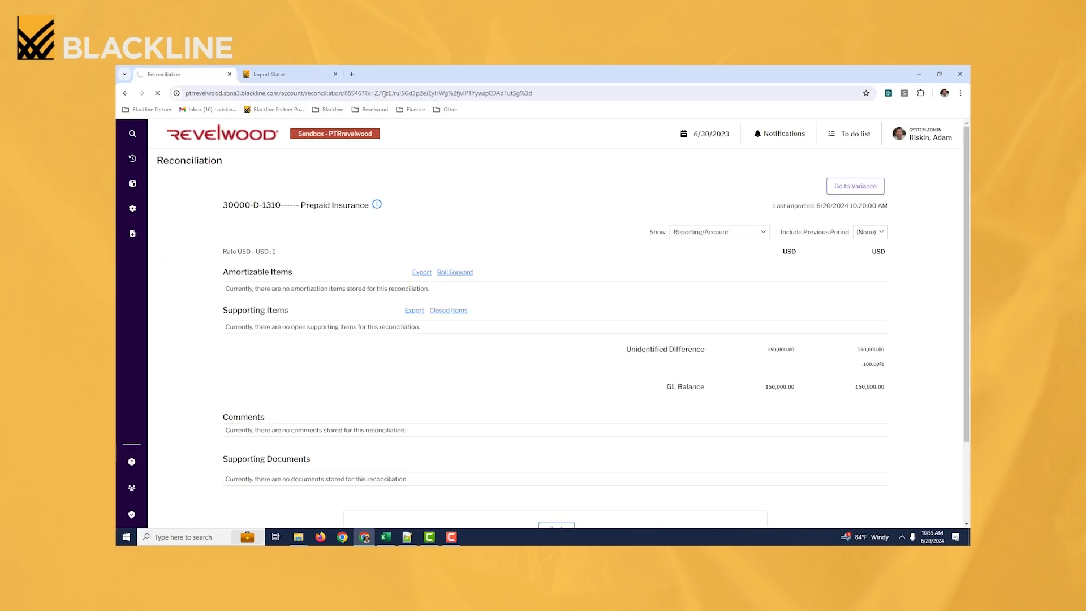